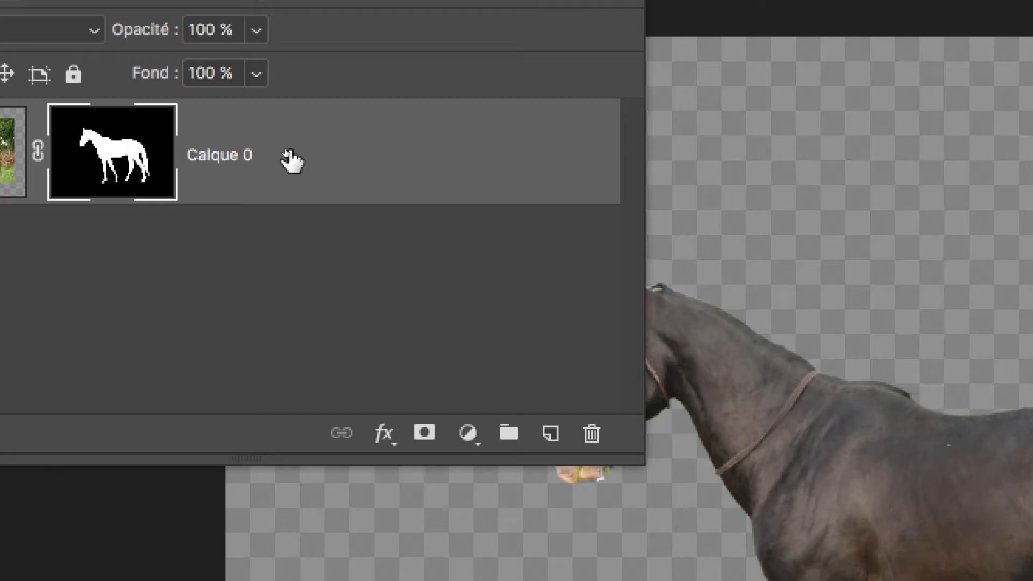
Convert the masked horse layer to a smart object, then shrink and reposition the Layers panel clear of the horse's head.
{"action": "right_click", "coordinate": [291, 160]}
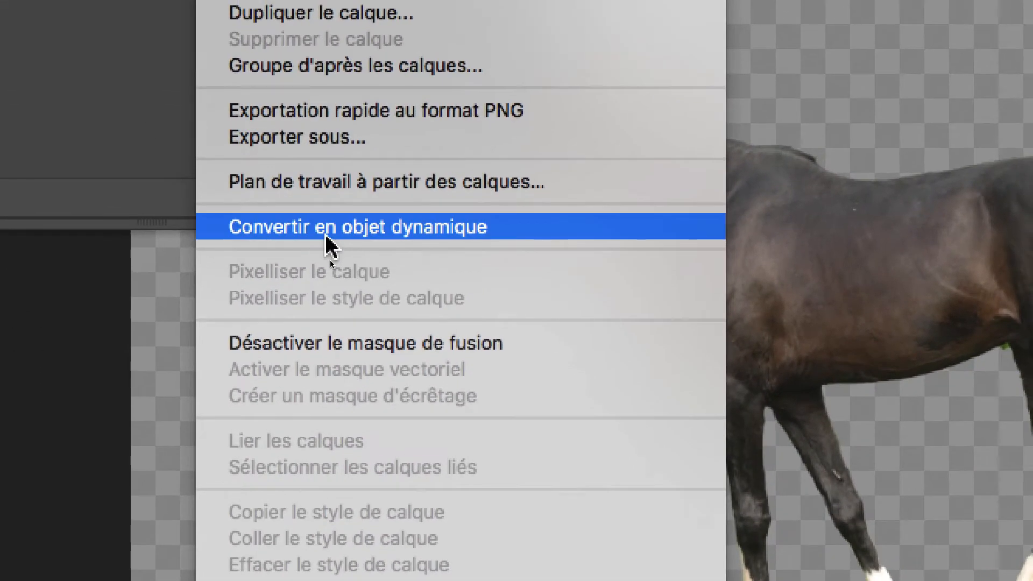
{"action": "left_click", "coordinate": [328, 236]}
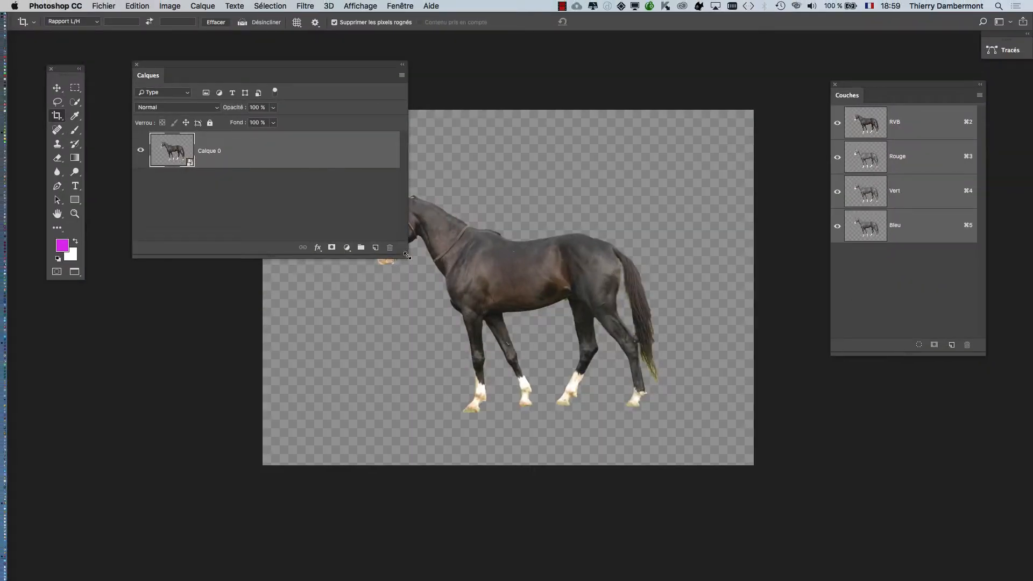
{"action": "left_click_drag", "start_coordinate": [407, 255], "coordinate": [315, 289]}
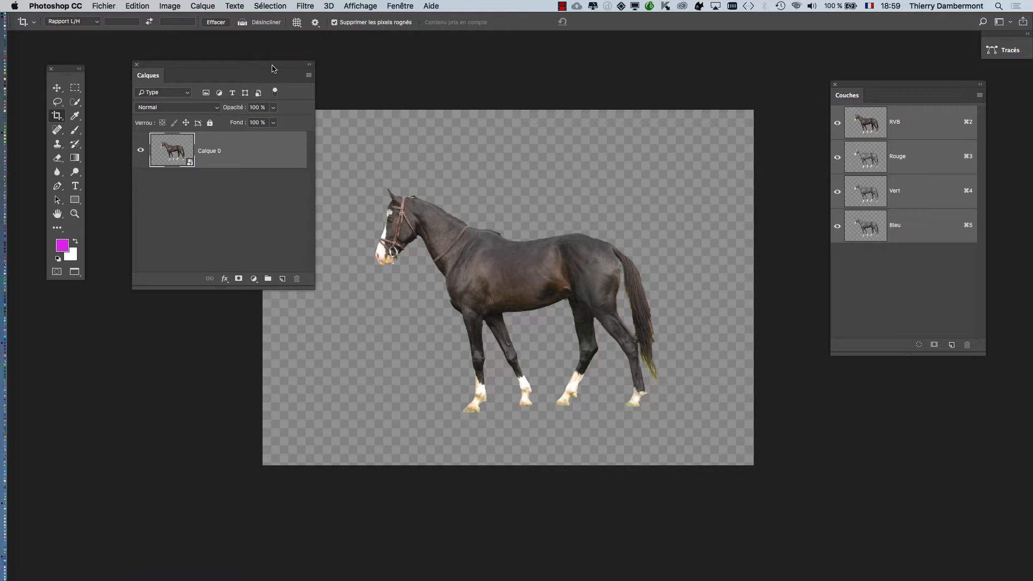
{"action": "left_click_drag", "start_coordinate": [272, 69], "coordinate": [270, 190]}
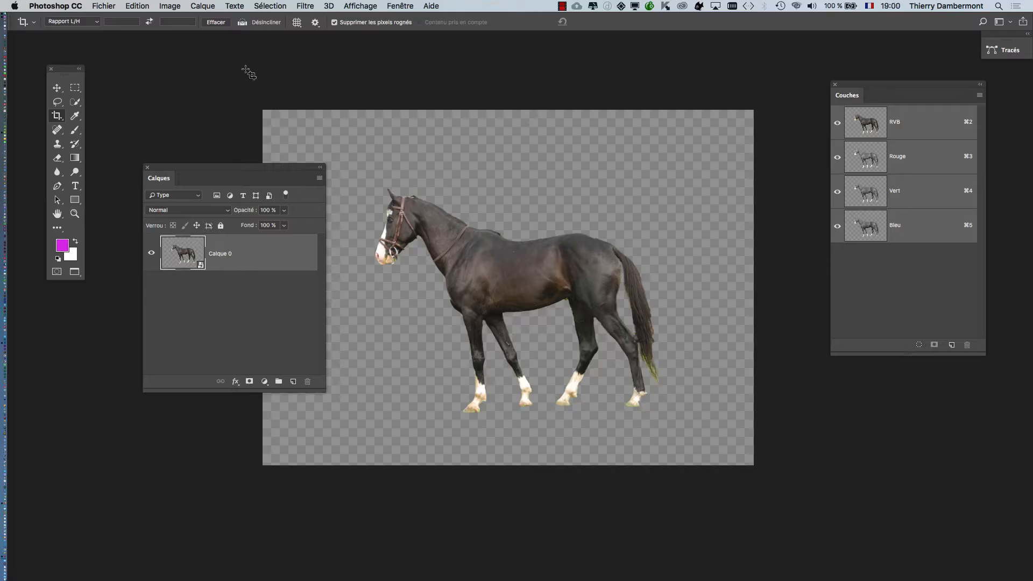
Start Puppet Warp on the horse layer and pin the horse's neck and lower shoulder.
{"action": "left_click", "coordinate": [203, 7]}
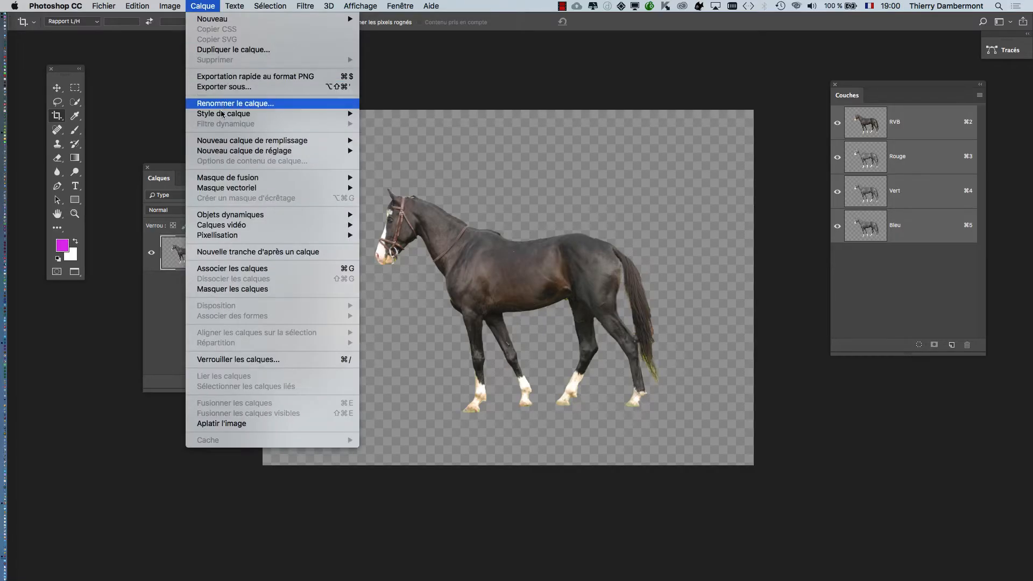
{"action": "mouse_move", "coordinate": [144, 6]}
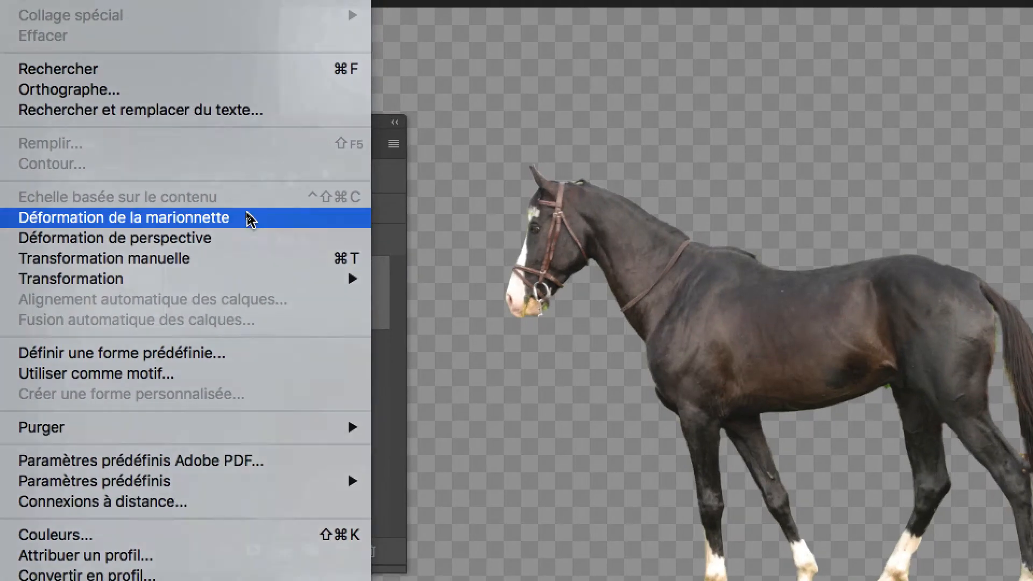
{"action": "left_click", "coordinate": [248, 218]}
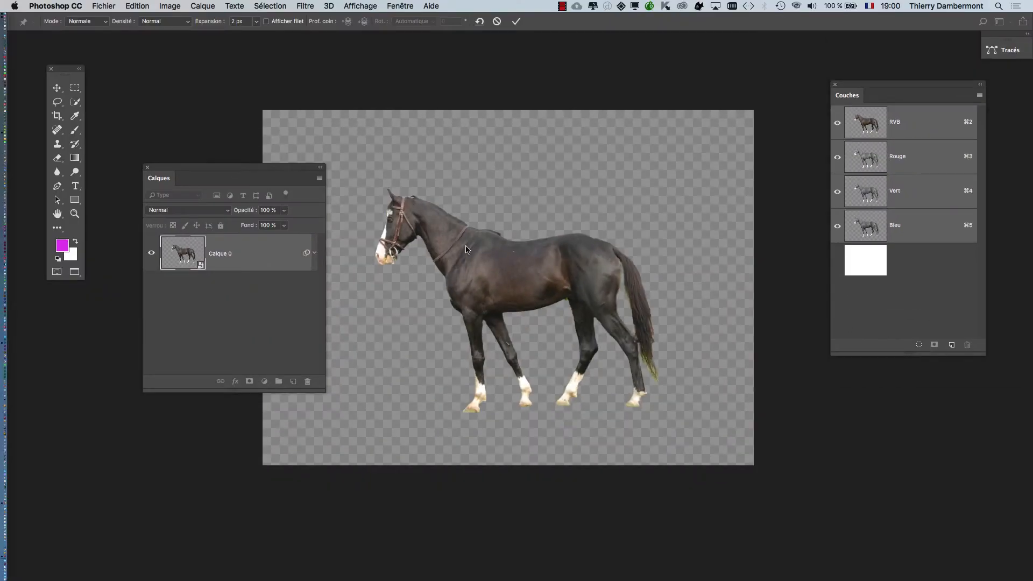
{"action": "left_click", "coordinate": [446, 237]}
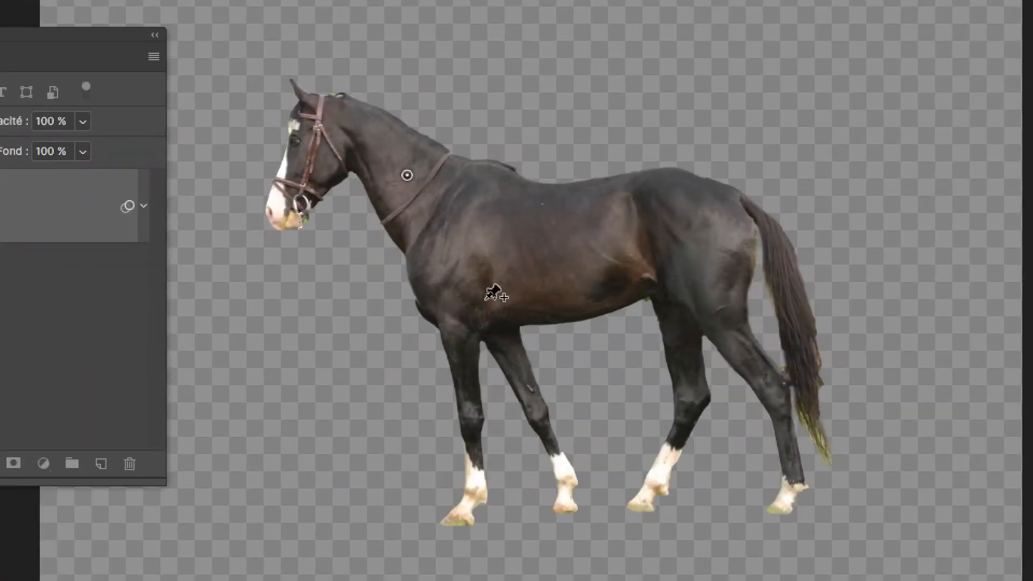
{"action": "left_click", "coordinate": [490, 291]}
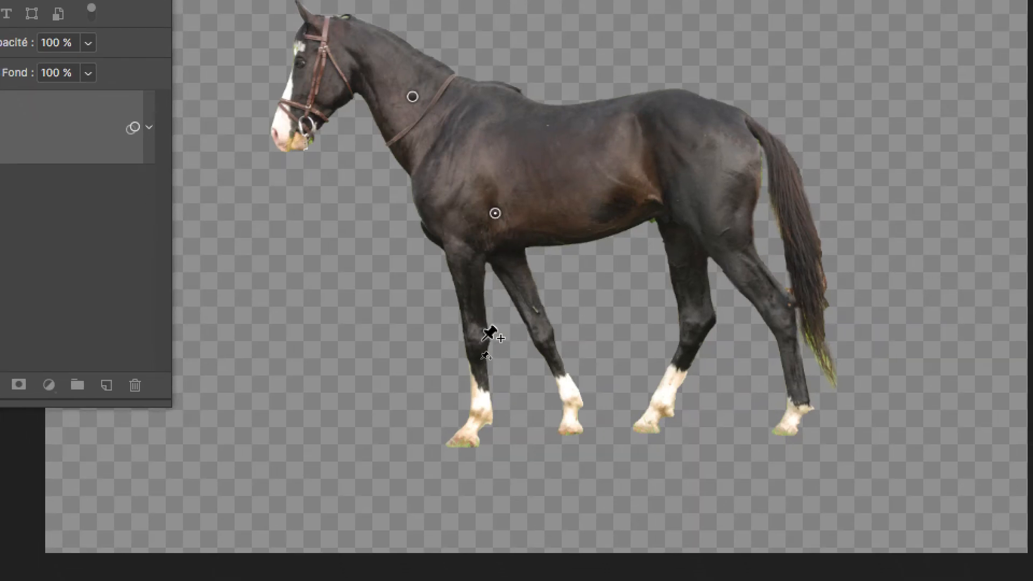
Pin the knees and lower ends of both front legs, shifting the legs toward the head into a new stance.
{"action": "left_click", "coordinate": [488, 360]}
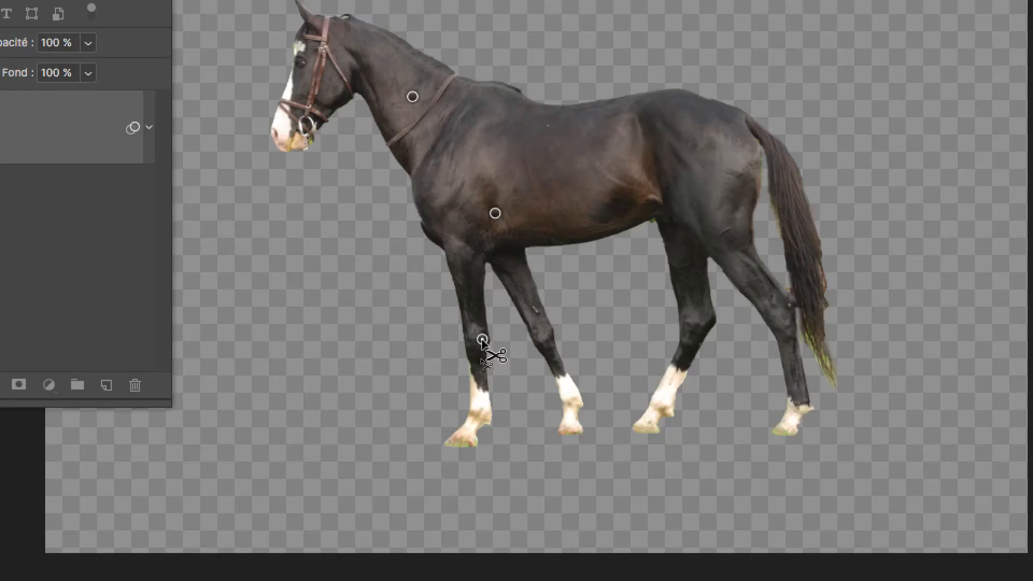
{"action": "left_click", "coordinate": [482, 340], "text": "alt"}
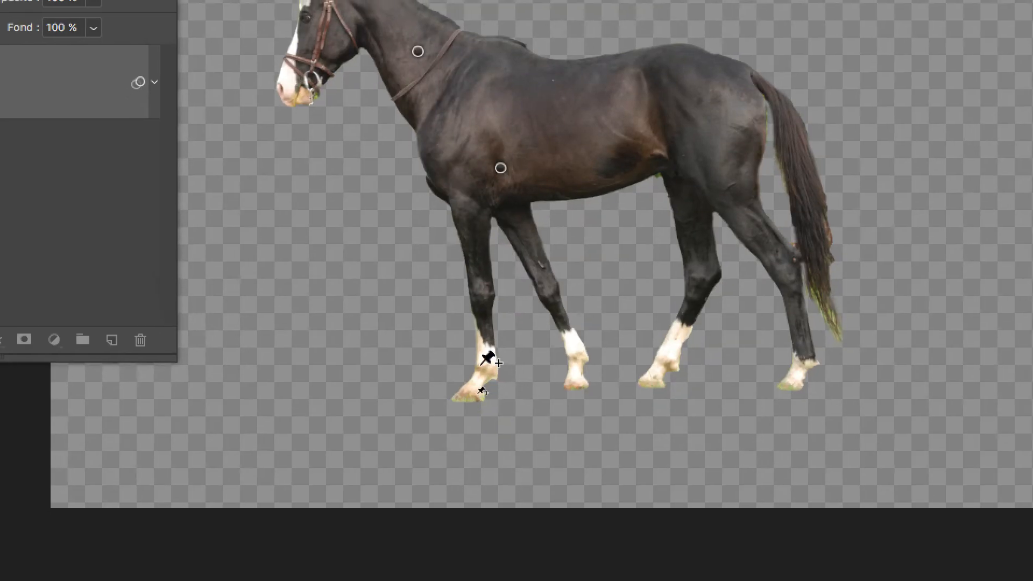
{"action": "left_click", "coordinate": [472, 408]}
{"action": "mouse_move", "coordinate": [480, 364]}
{"action": "left_mouse_down"}
{"action": "mouse_move", "coordinate": [440, 363]}
{"action": "mouse_move", "coordinate": [434, 379]}
{"action": "mouse_move", "coordinate": [479, 339]}
{"action": "mouse_move", "coordinate": [493, 346]}
{"action": "mouse_move", "coordinate": [492, 373]}
{"action": "mouse_move", "coordinate": [515, 372]}
{"action": "mouse_move", "coordinate": [493, 373]}
{"action": "left_mouse_up"}
{"action": "left_click", "coordinate": [471, 341]}
{"action": "left_click", "coordinate": [503, 341]}
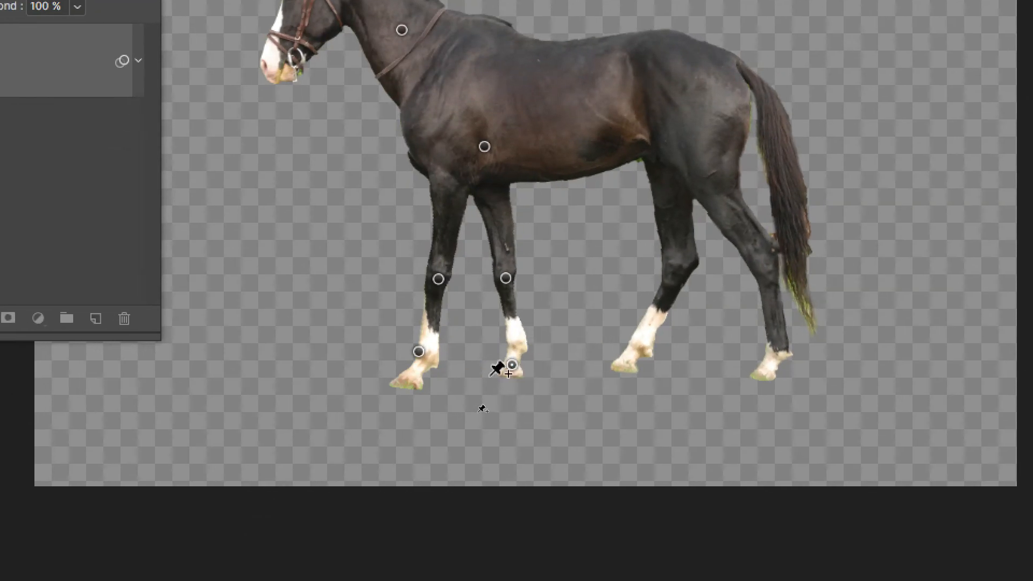
{"action": "left_click_drag", "start_coordinate": [401, 359], "coordinate": [409, 354]}
{"action": "left_click_drag", "start_coordinate": [468, 370], "coordinate": [467, 360]}
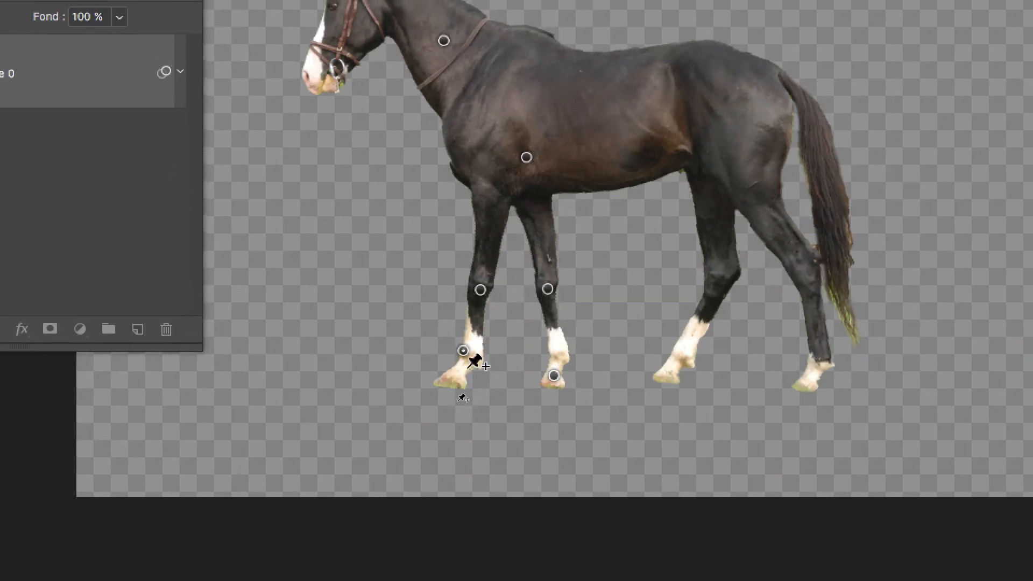
Replace the fetlock pin on the leading front leg and rotate the lowest pins of both front legs to straighten the hooves.
{"action": "key", "text": "alt"}
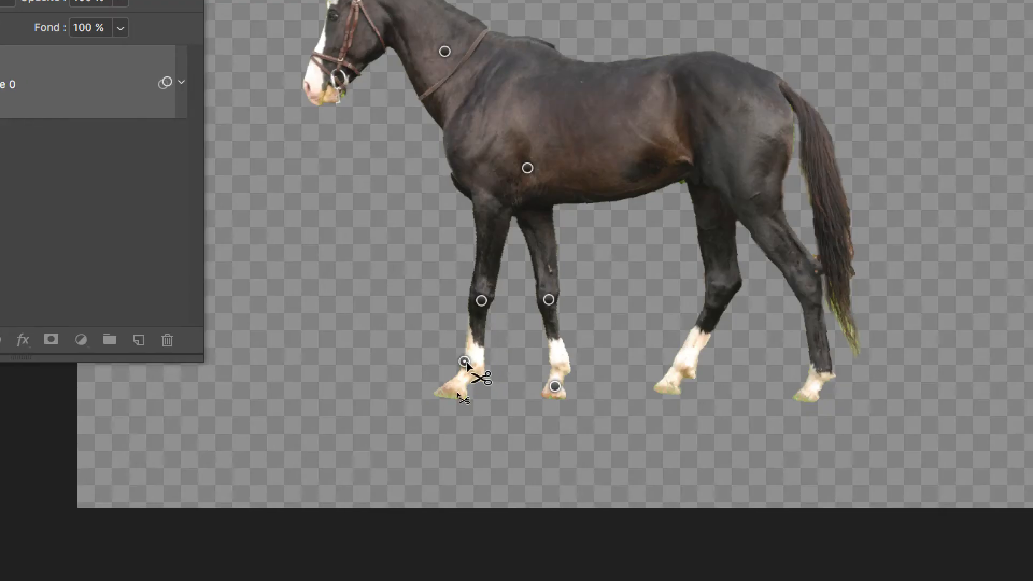
{"action": "left_click", "coordinate": [467, 364], "text": "alt"}
{"action": "left_click", "coordinate": [458, 370]}
{"action": "left_click_drag", "start_coordinate": [463, 366], "coordinate": [480, 373]}
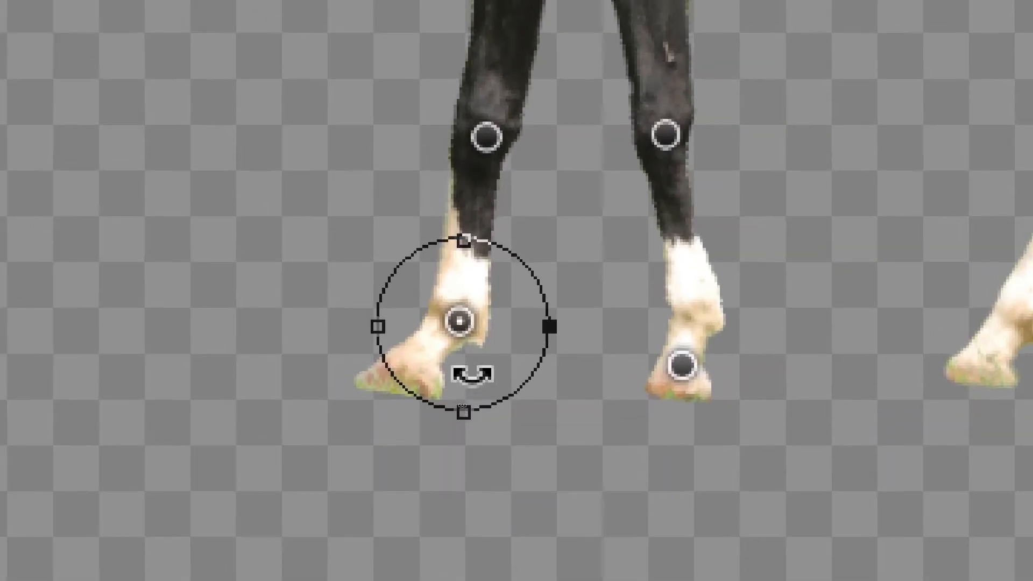
{"action": "mouse_move", "coordinate": [472, 374]}
{"action": "left_mouse_down"}
{"action": "mouse_move", "coordinate": [493, 358]}
{"action": "mouse_move", "coordinate": [473, 364]}
{"action": "left_mouse_up"}
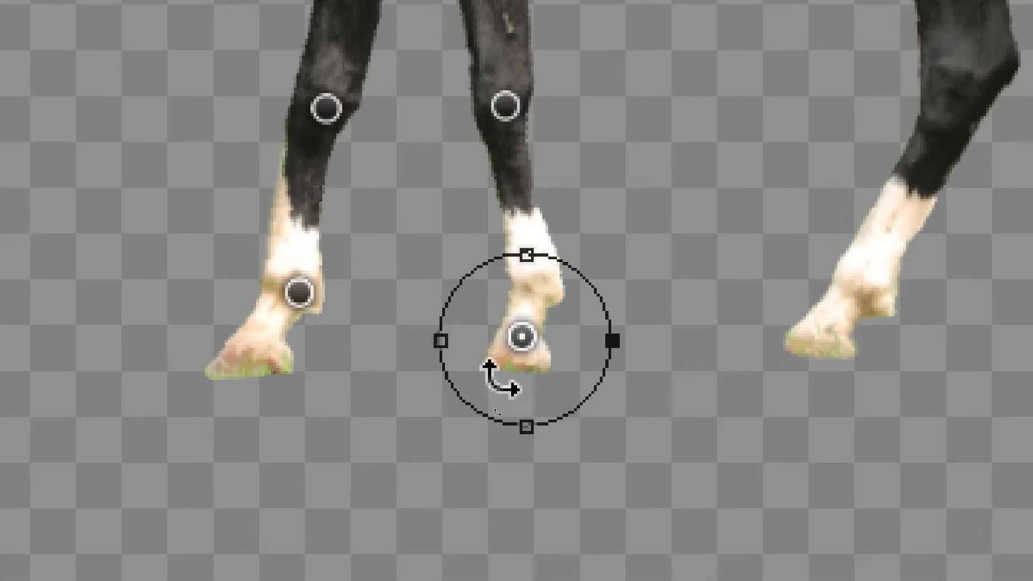
{"action": "left_click_drag", "start_coordinate": [474, 408], "coordinate": [495, 424]}
{"action": "mouse_move", "coordinate": [504, 384]}
{"action": "left_mouse_down"}
{"action": "mouse_move", "coordinate": [502, 375]}
{"action": "mouse_move", "coordinate": [504, 383]}
{"action": "left_mouse_up"}
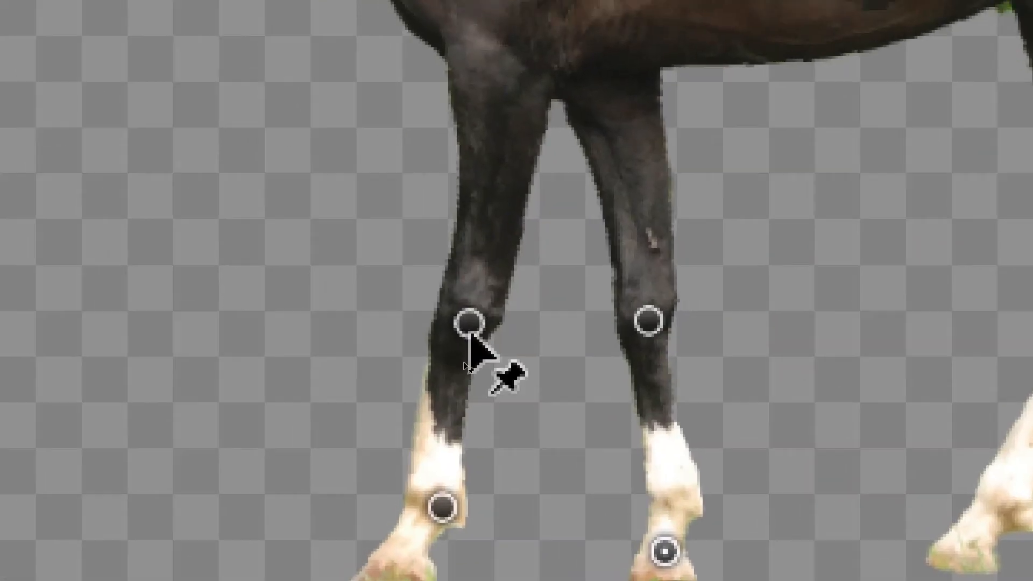
Fine-tune the knee pins of both front legs by nudging them slightly.
{"action": "left_click", "coordinate": [321, 103]}
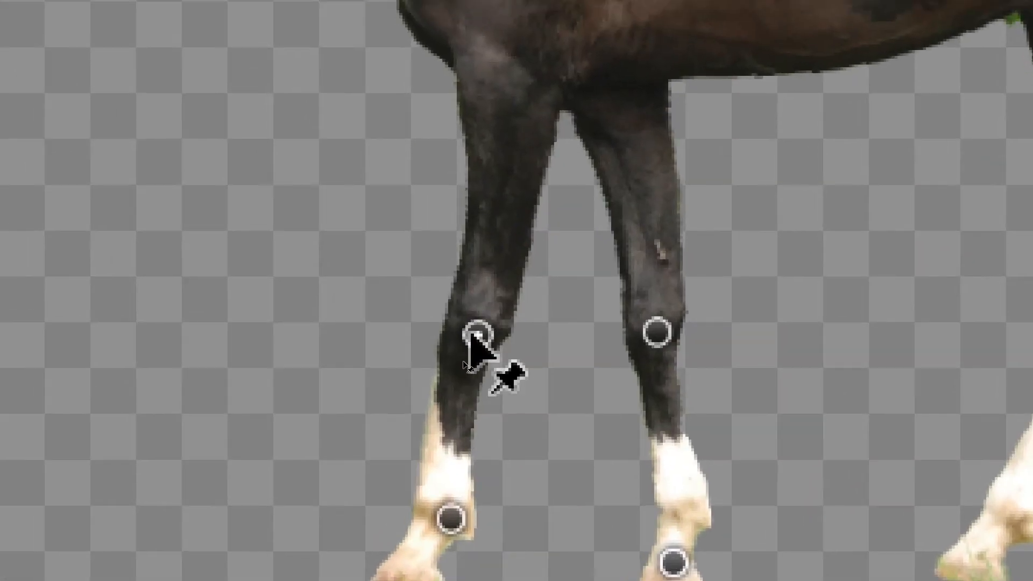
{"action": "left_click_drag", "start_coordinate": [472, 347], "coordinate": [473, 342]}
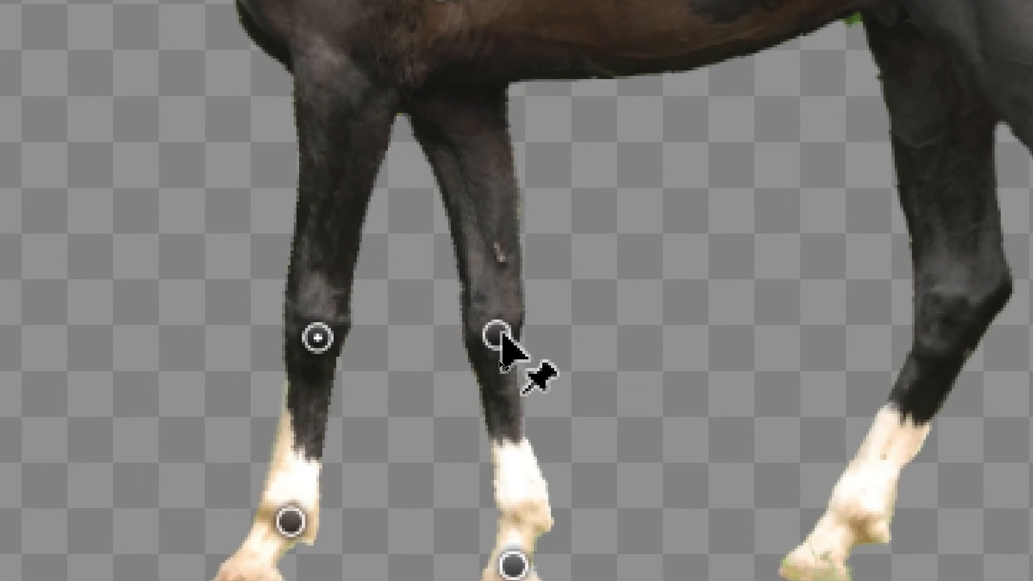
{"action": "left_click", "coordinate": [637, 285]}
{"action": "mouse_move", "coordinate": [502, 344]}
{"action": "left_mouse_down"}
{"action": "mouse_move", "coordinate": [524, 339]}
{"action": "mouse_move", "coordinate": [506, 340]}
{"action": "left_mouse_up"}
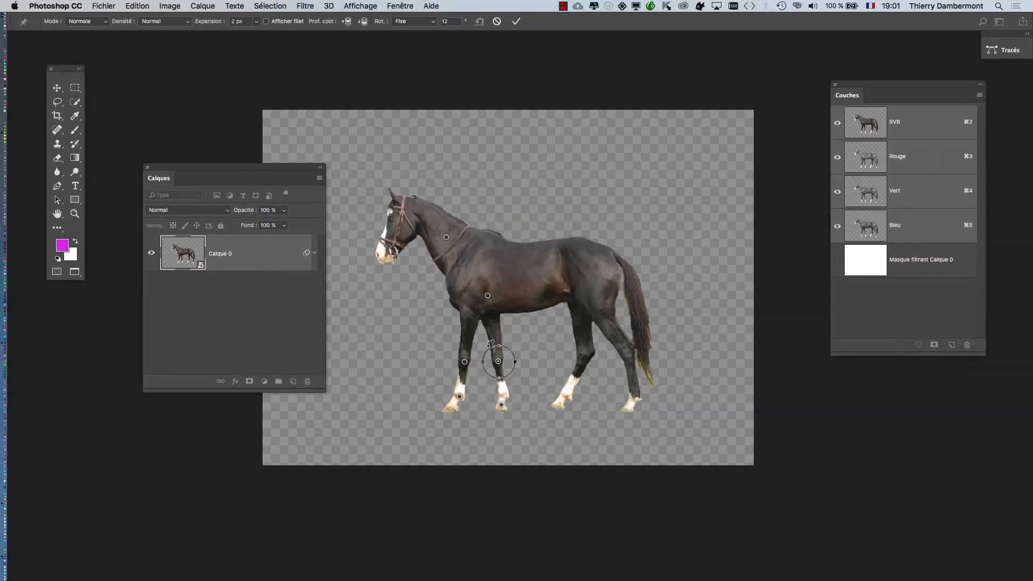
{"action": "key", "text": "alt"}
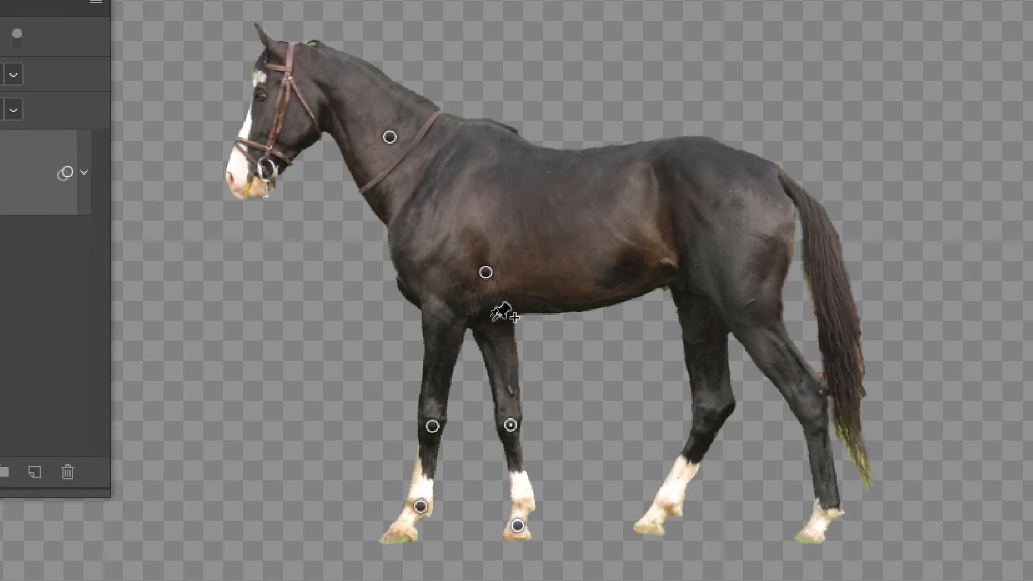
Pin the top of the second front leg, the rump and both lower hind legs, adjusting the hind legs' pose slightly.
{"action": "left_click", "coordinate": [491, 322]}
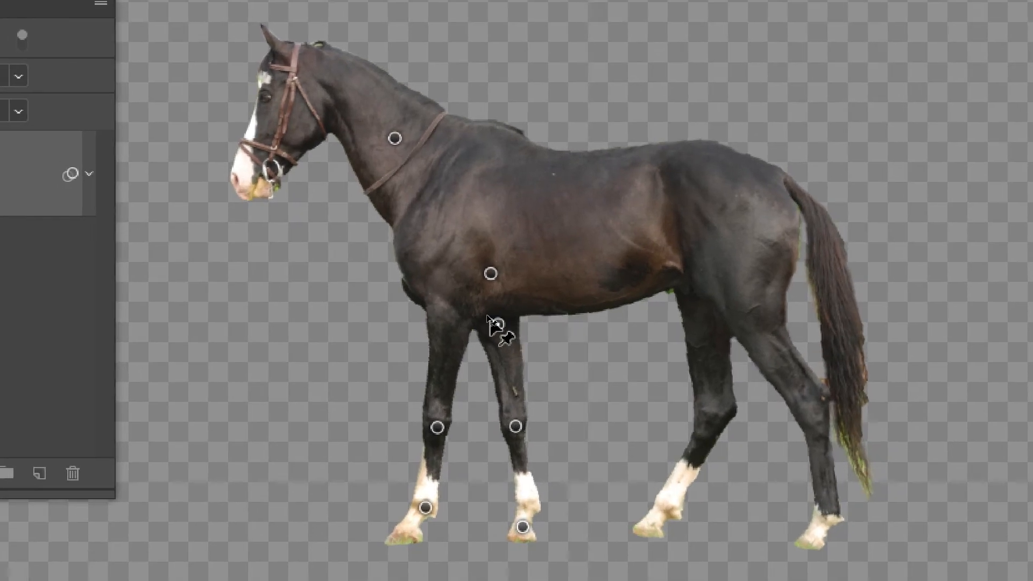
{"action": "left_click_drag", "start_coordinate": [487, 316], "coordinate": [491, 320]}
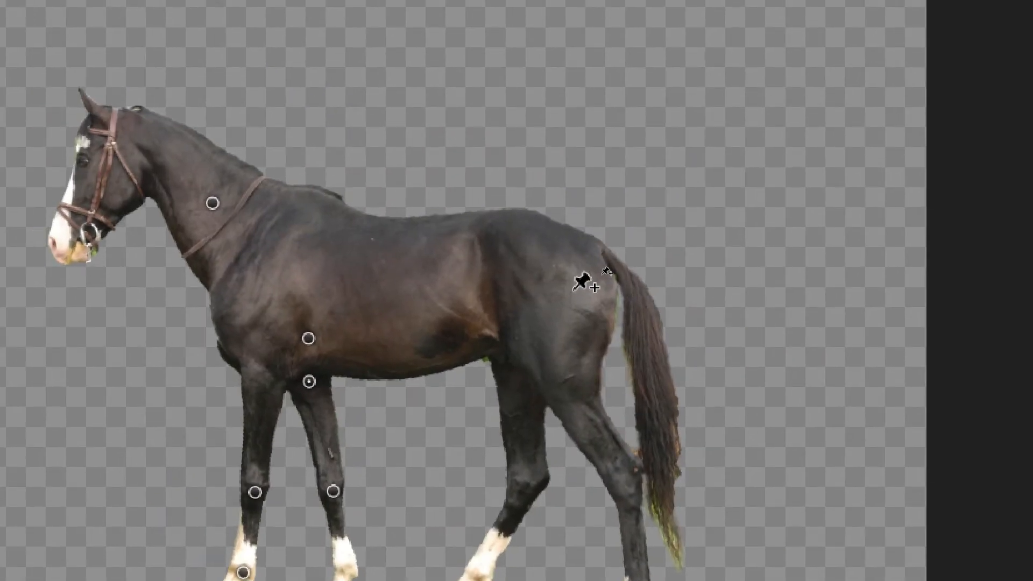
{"action": "left_click", "coordinate": [754, 225]}
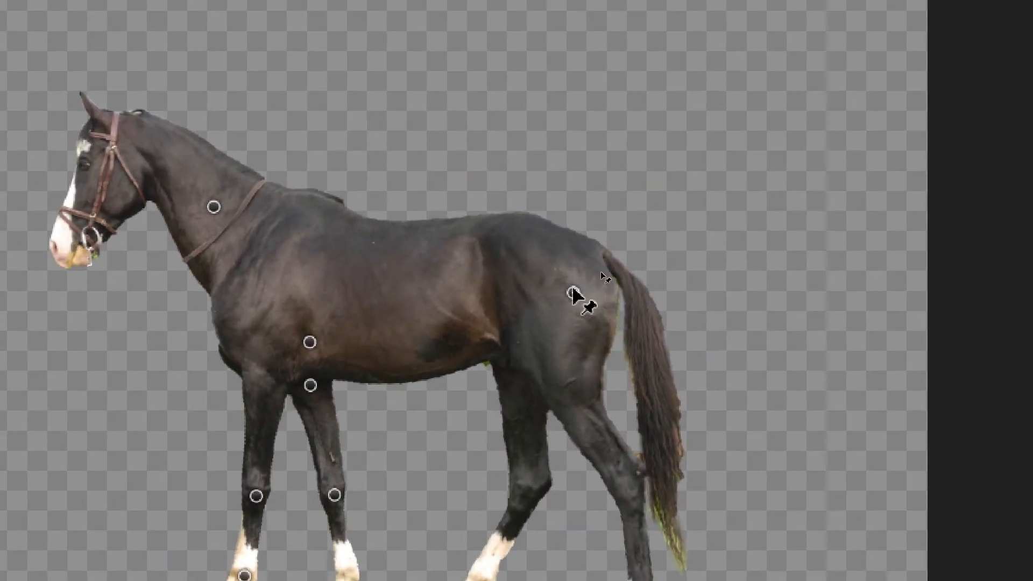
{"action": "left_click_drag", "start_coordinate": [570, 283], "coordinate": [577, 270]}
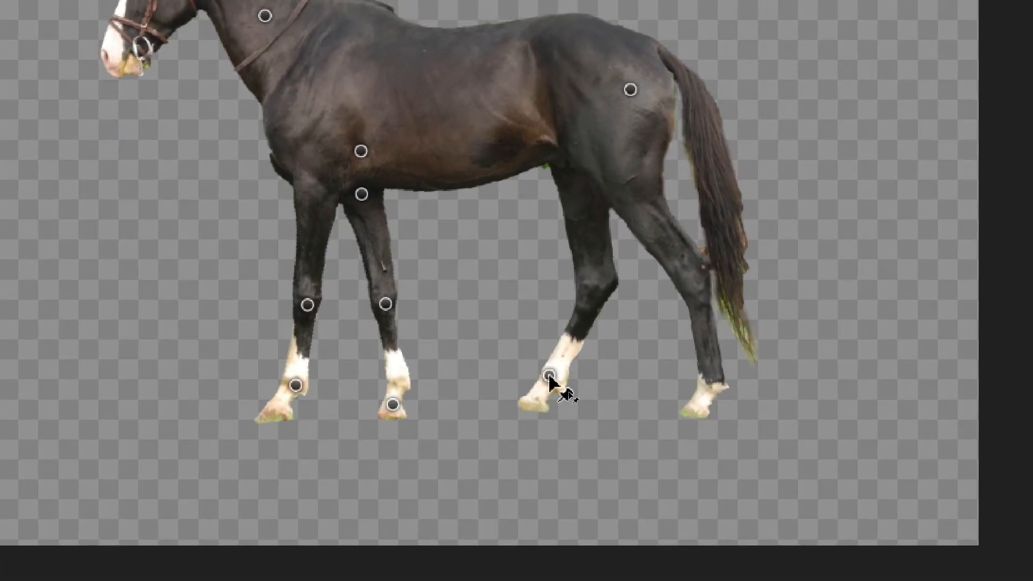
{"action": "left_click_drag", "start_coordinate": [548, 376], "coordinate": [549, 383]}
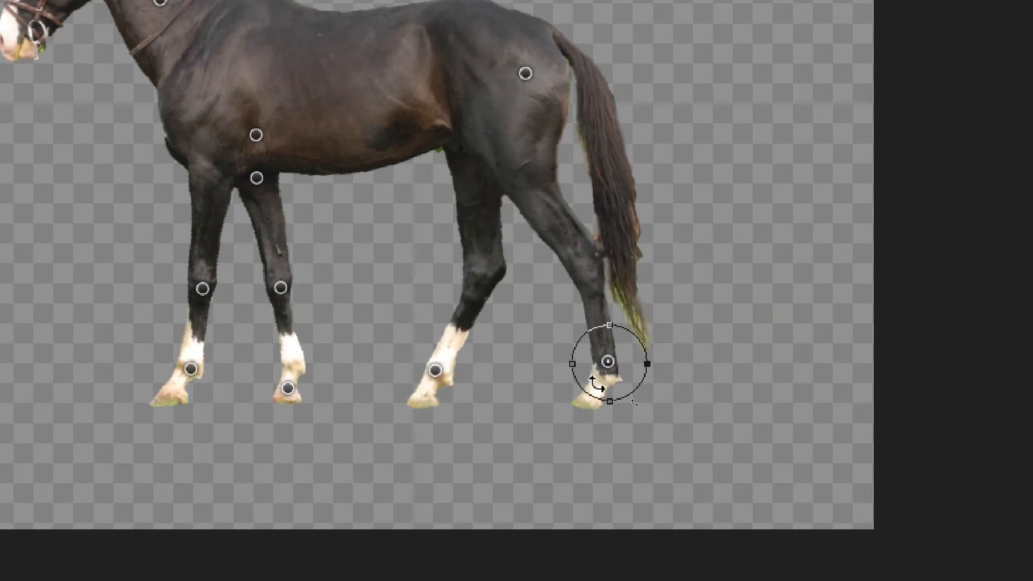
{"action": "left_click_drag", "start_coordinate": [595, 398], "coordinate": [598, 375]}
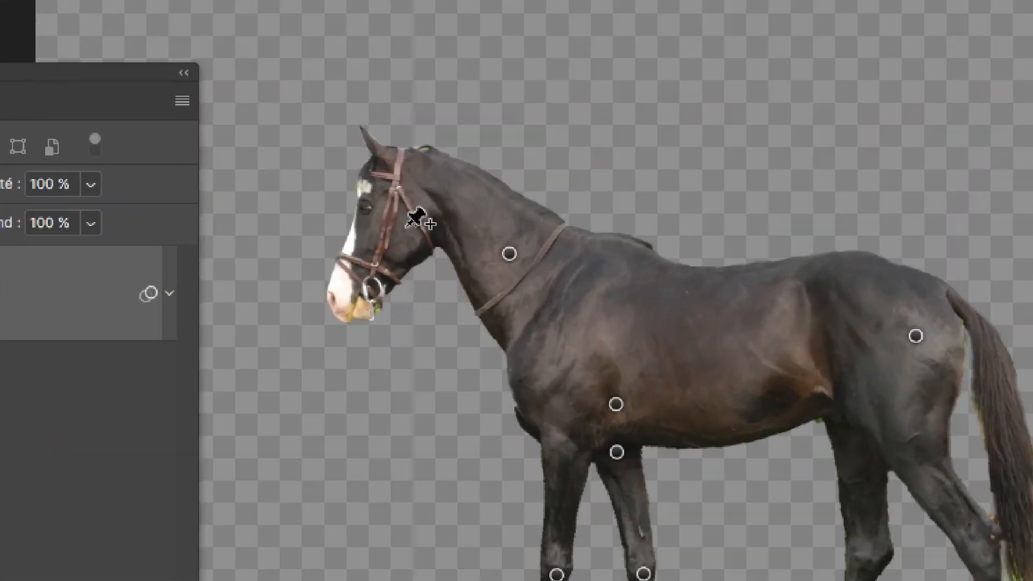
Pin the back of the horse's head and the noseband, and pull the muzzle forward to lift the face.
{"action": "left_click", "coordinate": [420, 190]}
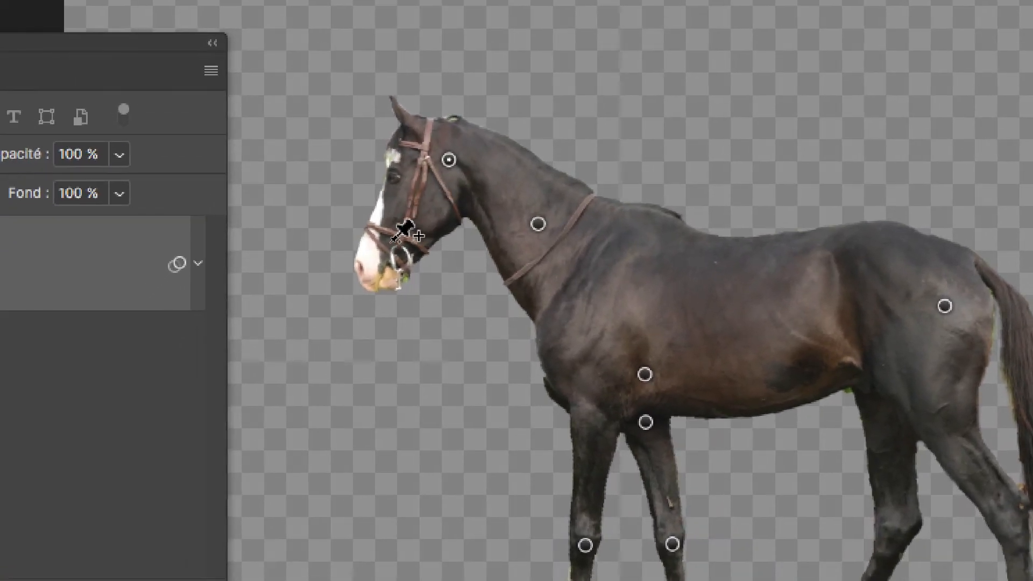
{"action": "left_click", "coordinate": [394, 239]}
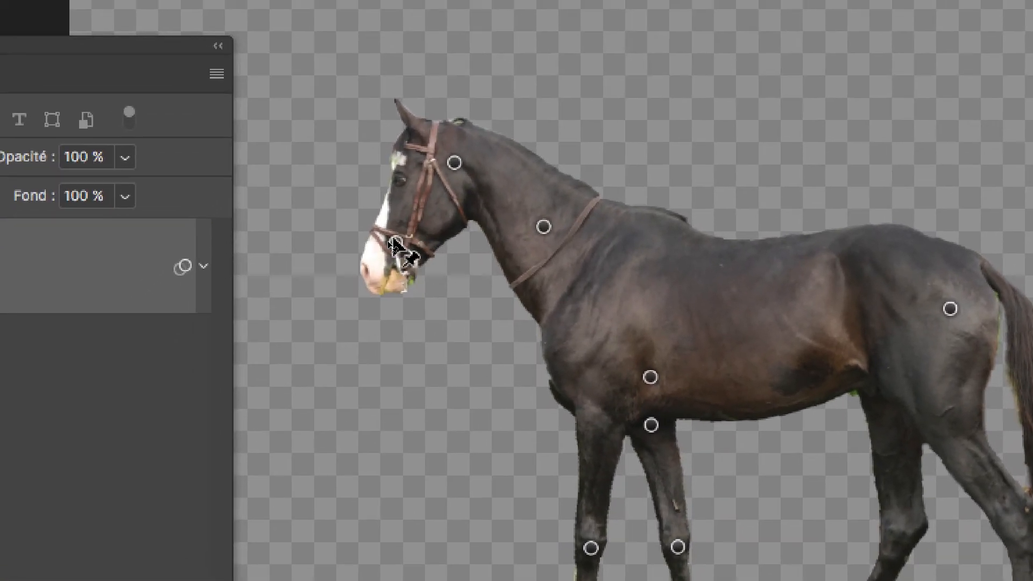
{"action": "mouse_move", "coordinate": [394, 239]}
{"action": "left_mouse_down"}
{"action": "mouse_move", "coordinate": [373, 238]}
{"action": "mouse_move", "coordinate": [383, 212]}
{"action": "mouse_move", "coordinate": [385, 239]}
{"action": "left_mouse_up"}
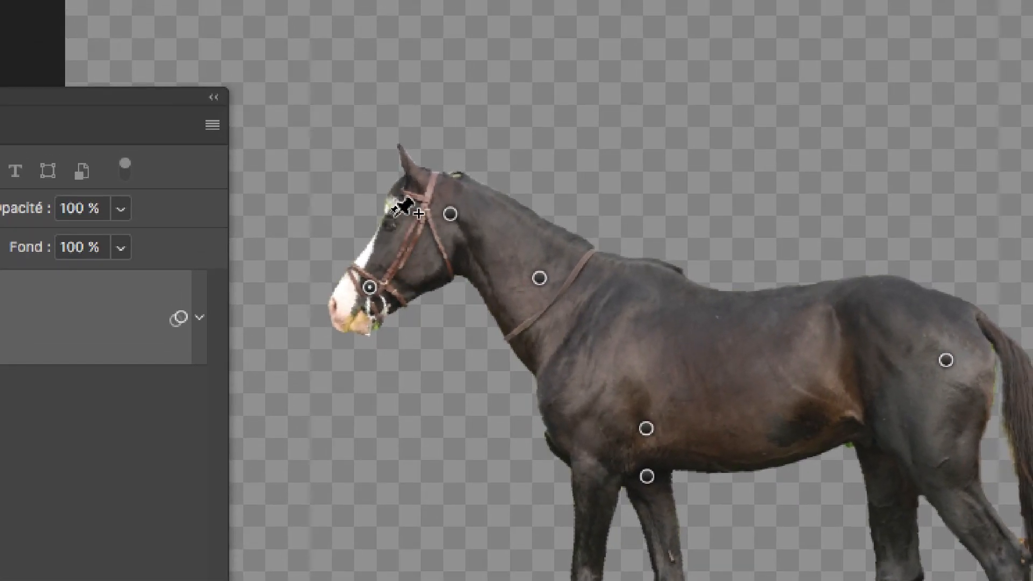
Refine the head's shape with extra pins on the forehead, jaw and nose, and apply the Puppet Warp.
{"action": "left_click", "coordinate": [411, 186]}
{"action": "left_click_drag", "start_coordinate": [399, 215], "coordinate": [400, 214]}
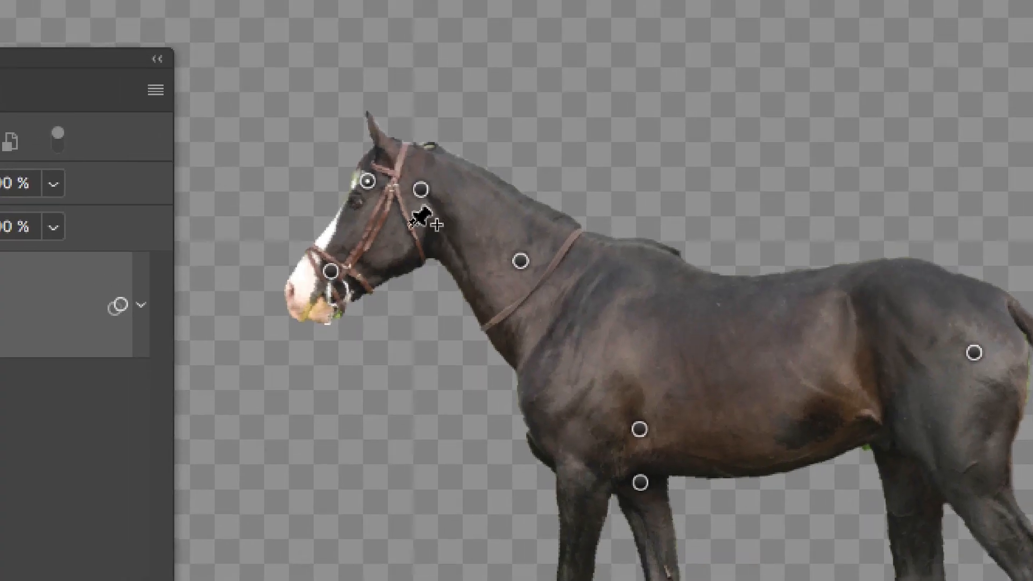
{"action": "left_click", "coordinate": [380, 230]}
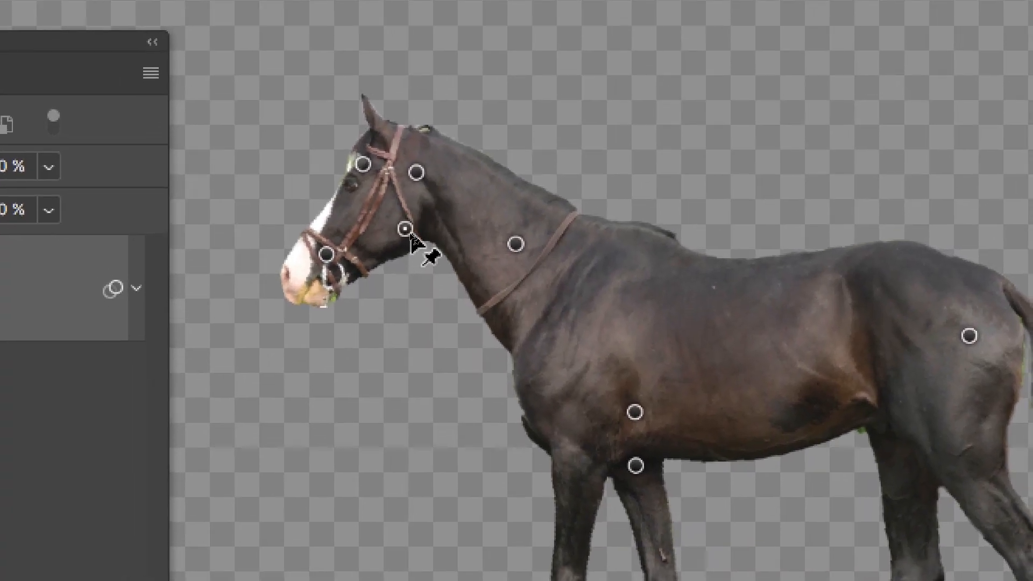
{"action": "mouse_move", "coordinate": [410, 233]}
{"action": "left_mouse_down"}
{"action": "mouse_move", "coordinate": [409, 219]}
{"action": "mouse_move", "coordinate": [407, 231]}
{"action": "left_mouse_up"}
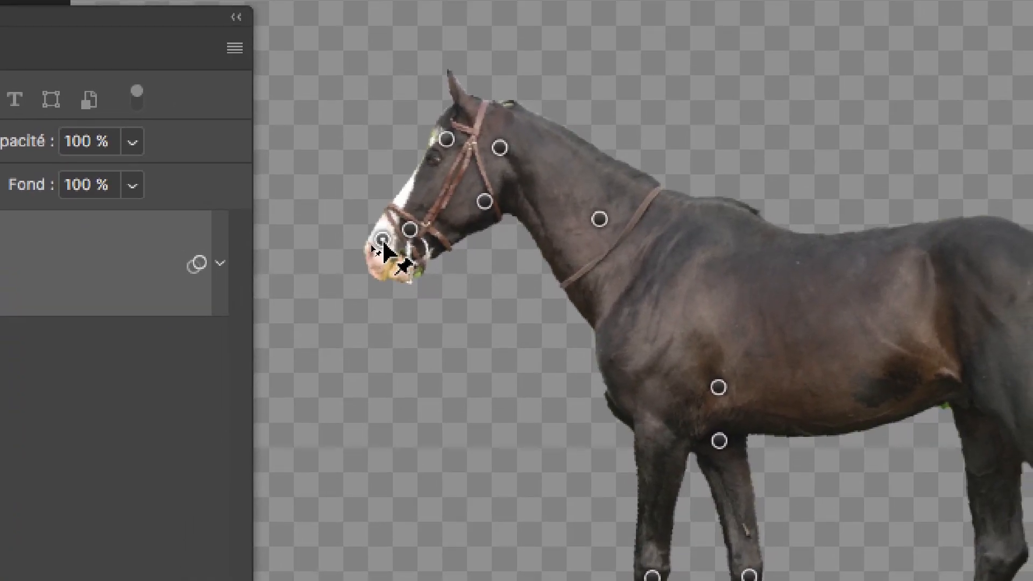
{"action": "left_click_drag", "start_coordinate": [382, 241], "coordinate": [386, 242]}
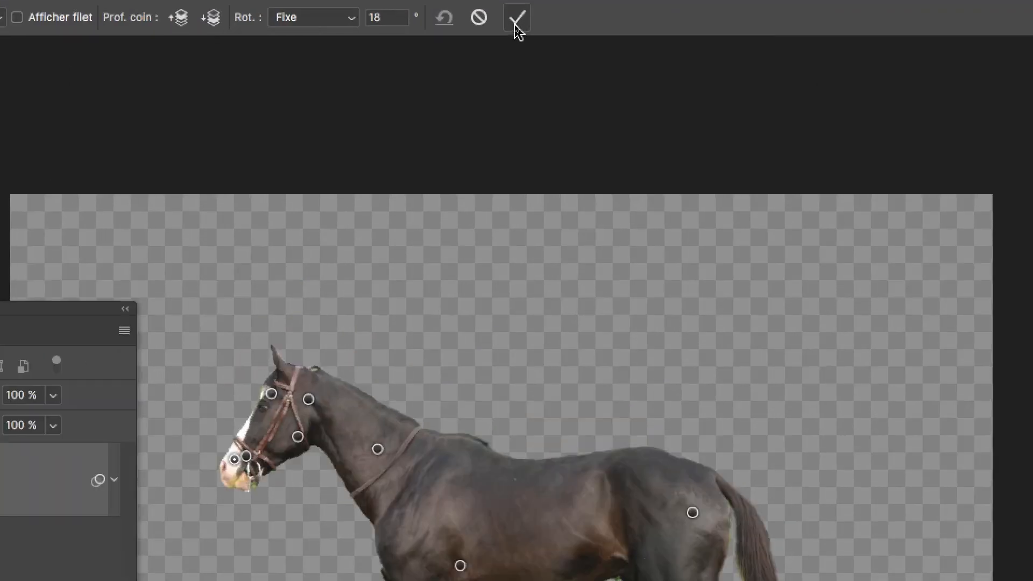
{"action": "left_click", "coordinate": [515, 25]}
{"action": "key", "text": "c"}
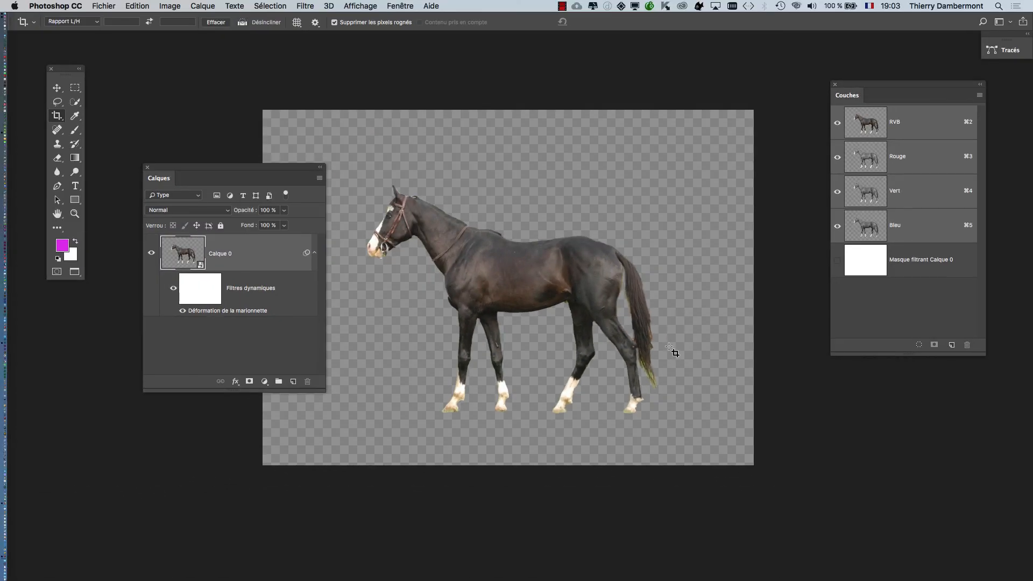
Save the document as a new Photoshop file with the number at the end of its name changed to 05, keeping maximum compatibility enabled.
{"action": "key", "text": "super"}
{"action": "left_click", "coordinate": [115, 4]}
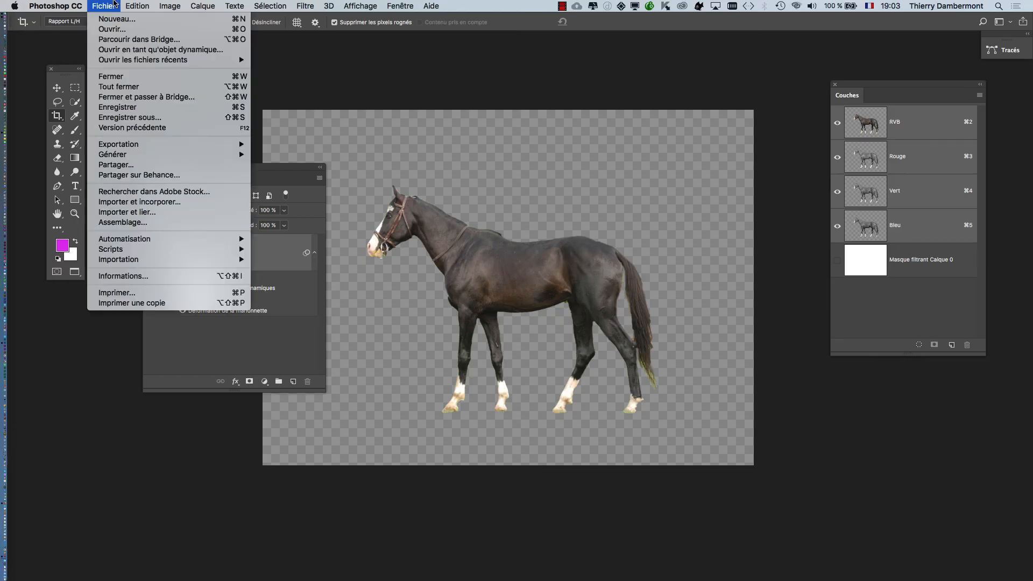
{"action": "left_click", "coordinate": [164, 117]}
{"action": "left_click", "coordinate": [577, 85]}
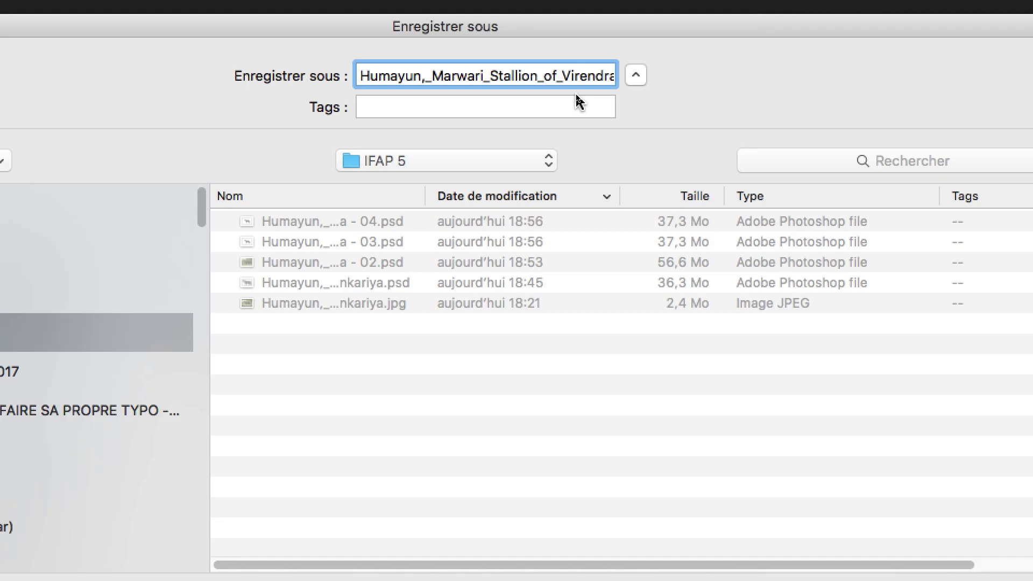
{"action": "key", "text": "Right"}
{"action": "key", "text": "Right"}
{"action": "key", "text": "Right"}
{"action": "key", "text": "Right"}
{"action": "key", "text": "Right"}
{"action": "key", "text": "Right"}
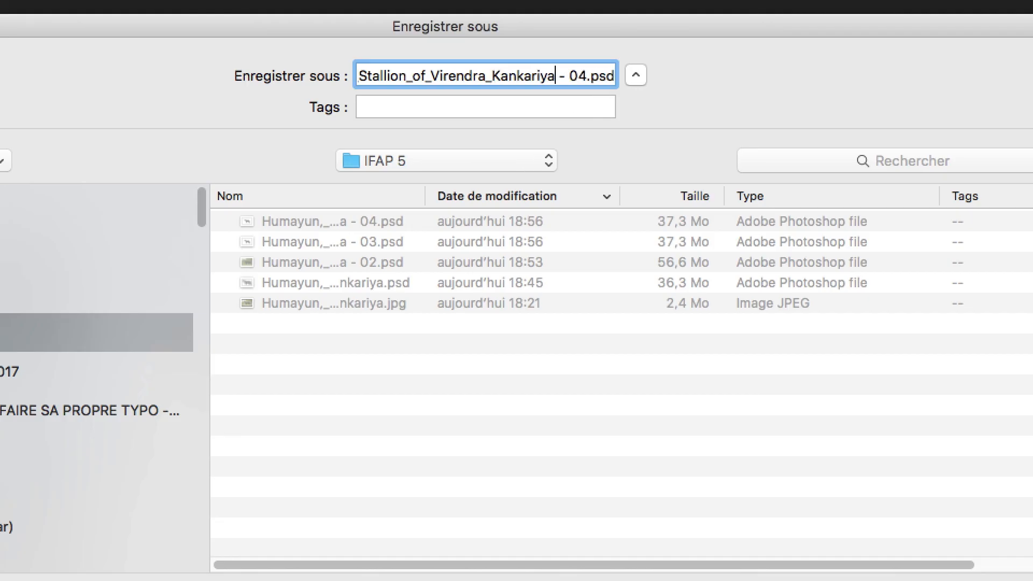
{"action": "key", "text": "Right"}
{"action": "key", "text": "Right"}
{"action": "key", "text": "Right"}
{"action": "key", "text": "BackSpace"}
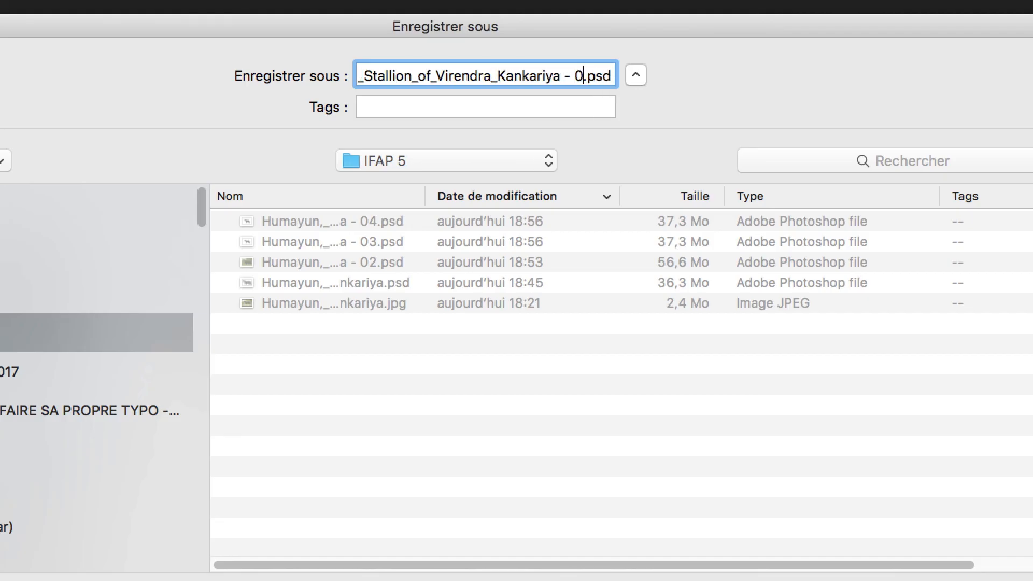
{"action": "type", "text": "5"}
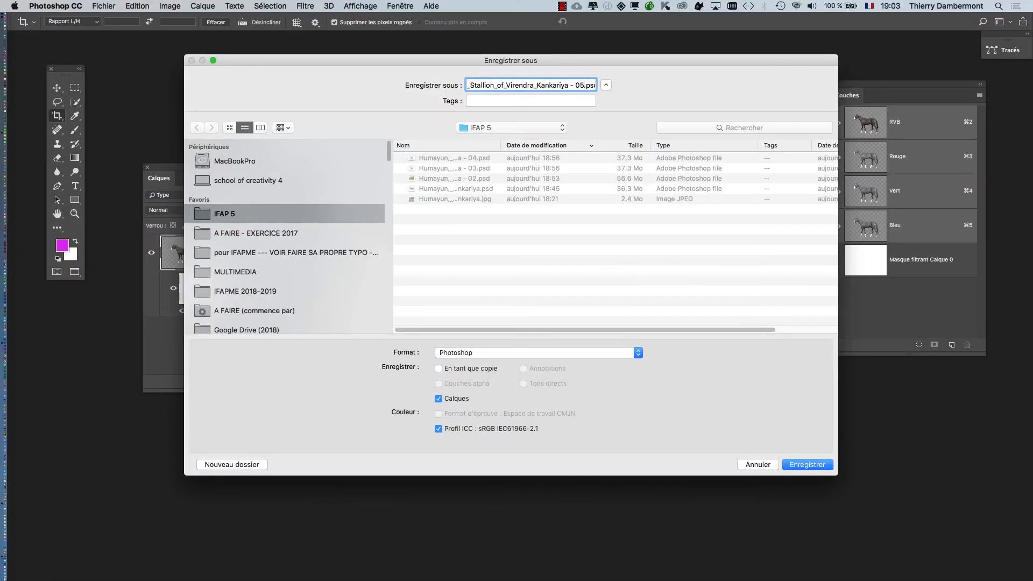
{"action": "left_click", "coordinate": [818, 466]}
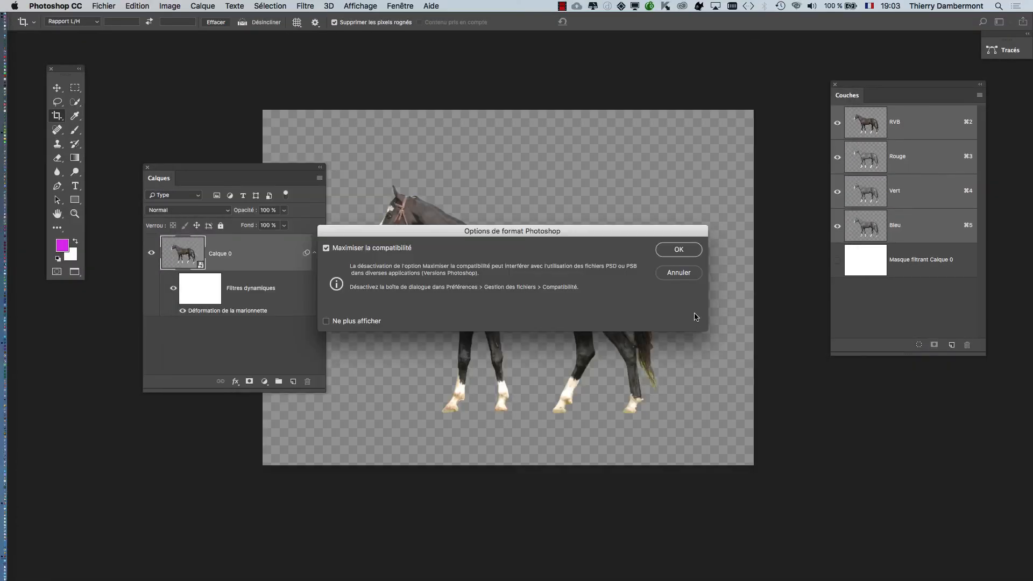
{"action": "key", "text": "Return"}
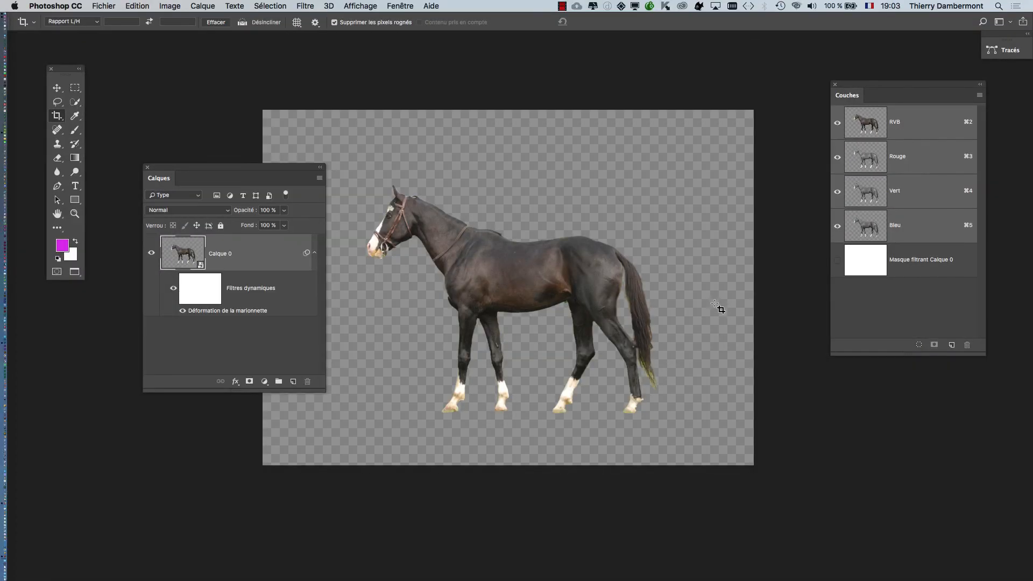